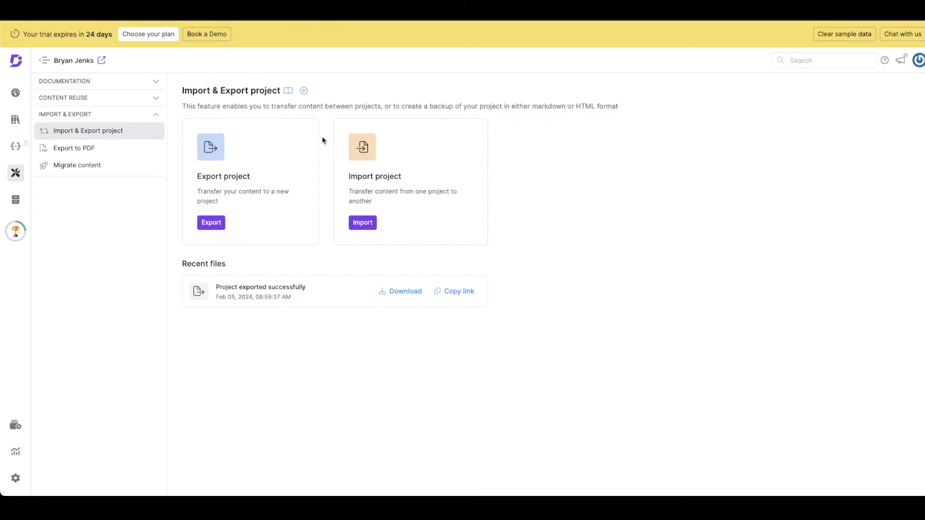
Step: Export the v1 categories modified in the last 90 days, with media files included
click(211, 223)
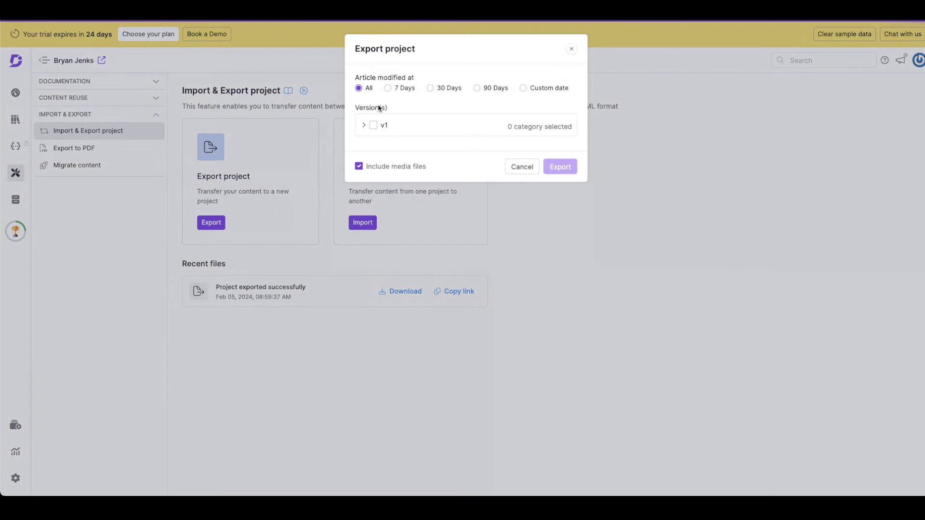
click(478, 88)
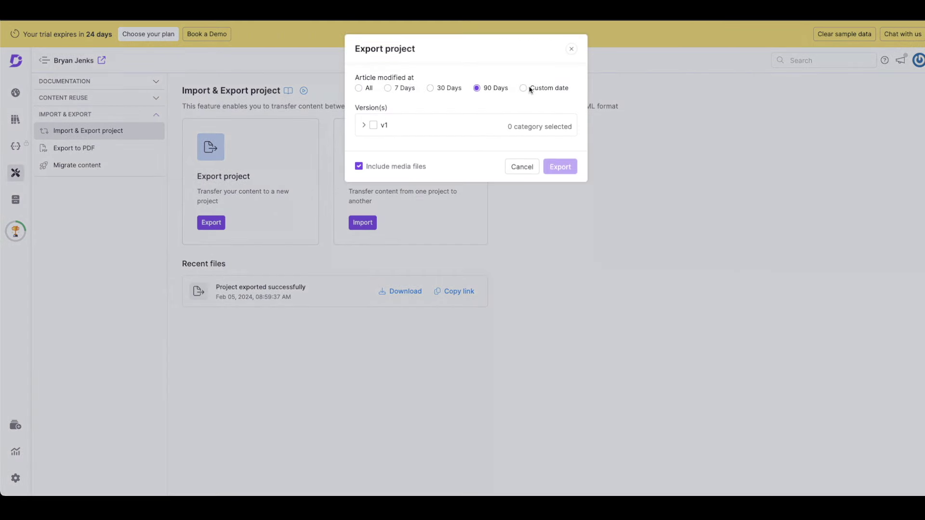
click(365, 126)
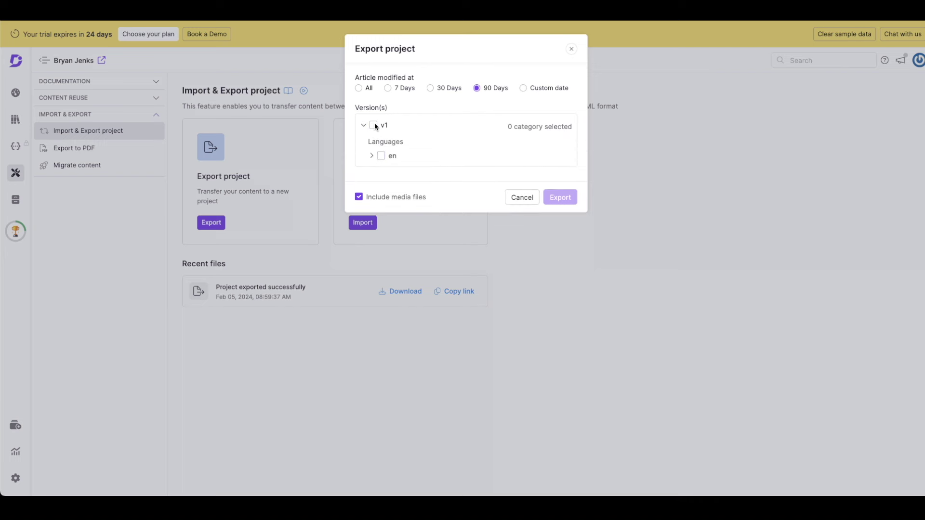
click(372, 157)
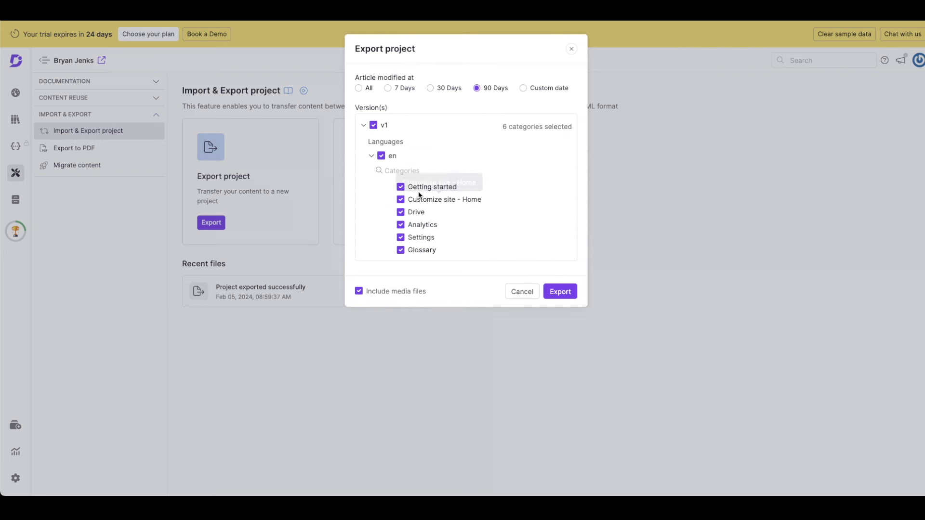
click(559, 291)
click(465, 143)
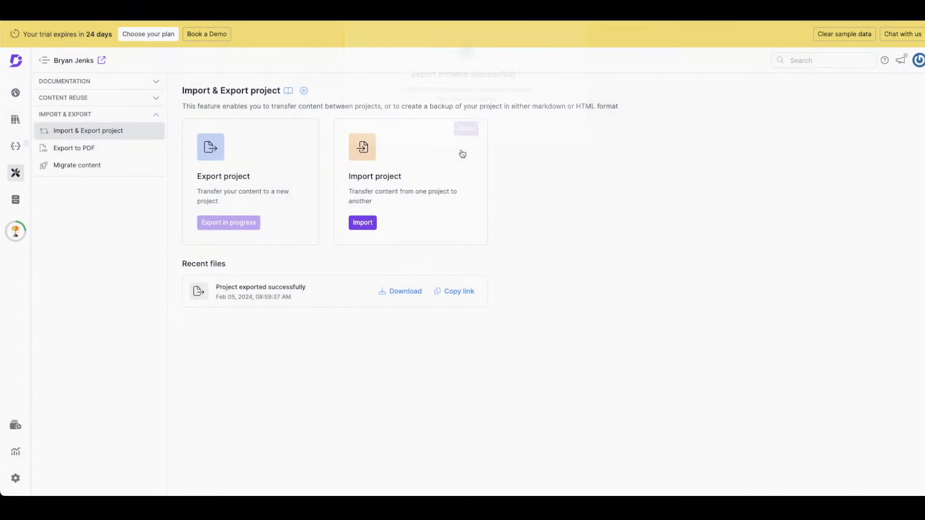
Step: Upload the exported project zip and import it with article status set to publish
click(367, 224)
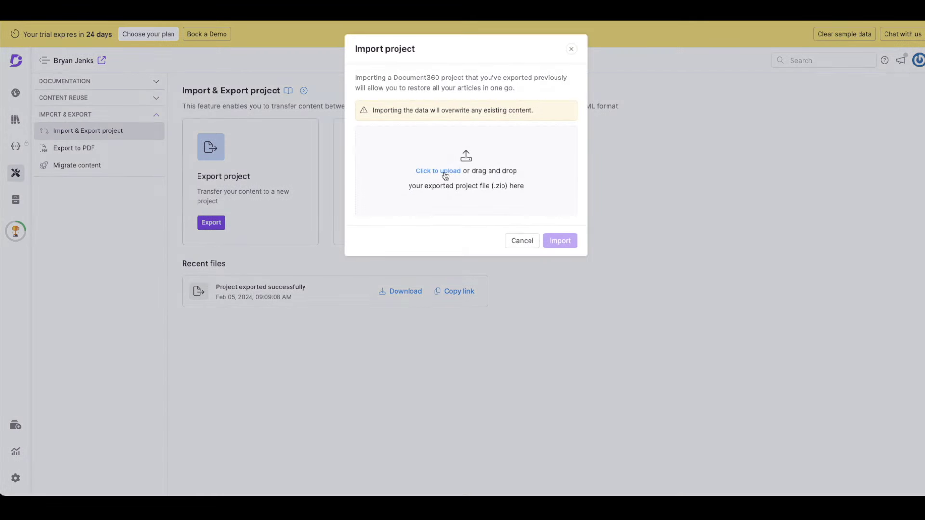
click(479, 211)
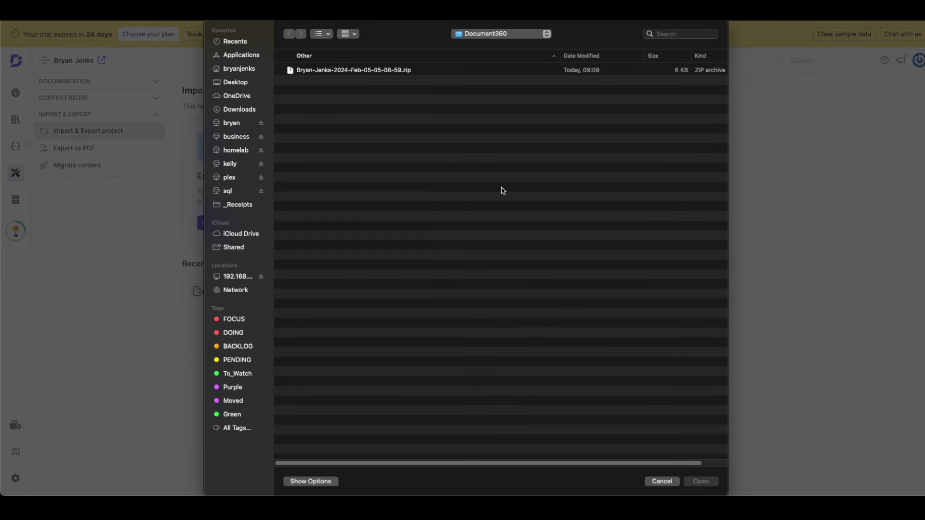
double_click(352, 71)
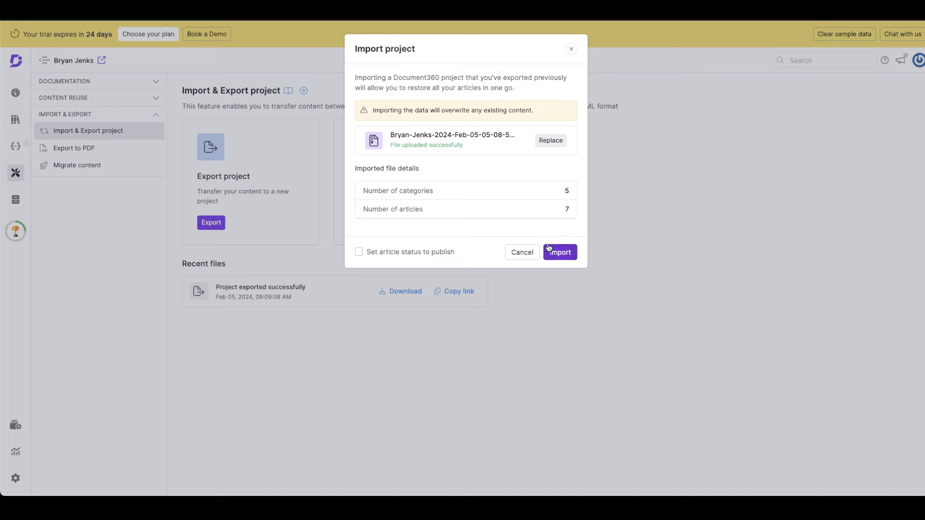
click(433, 254)
click(563, 250)
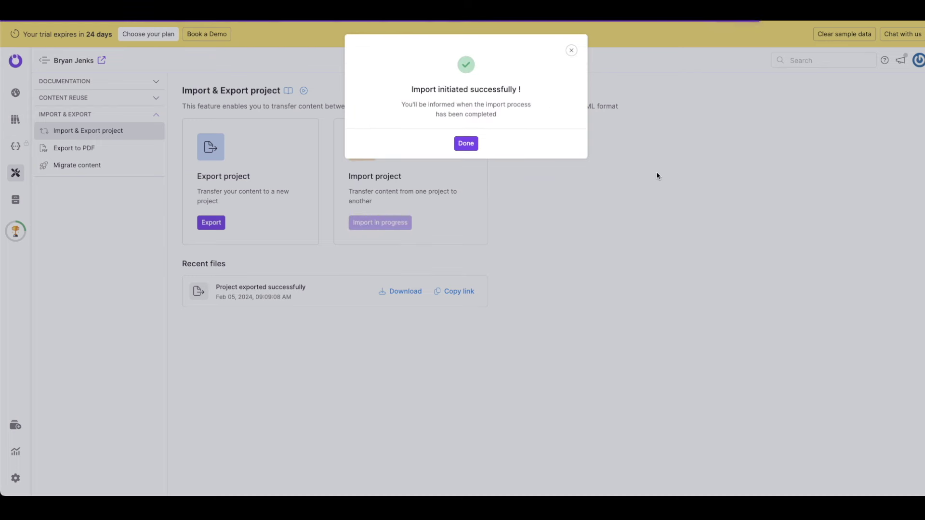
Step: Dismiss the import success message to reach the Migrate content page
click(466, 143)
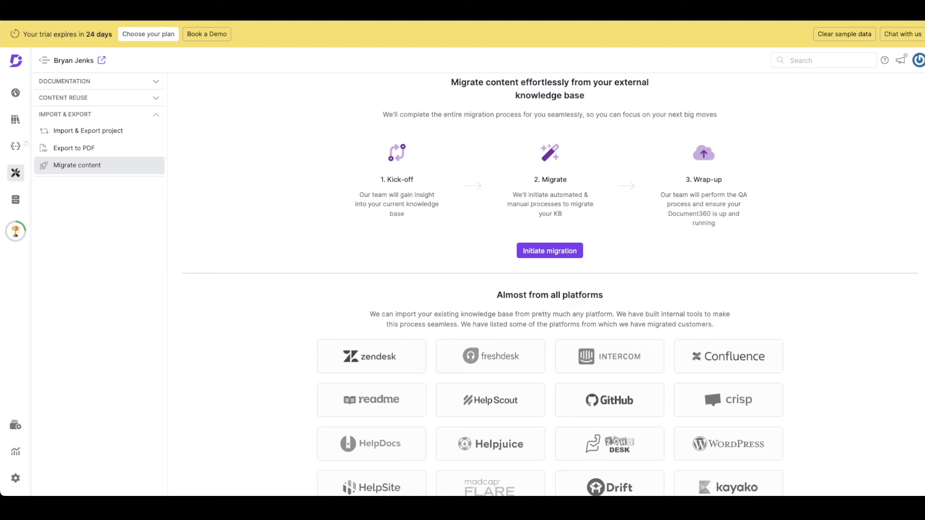
scroll(571, 309, down, 2)
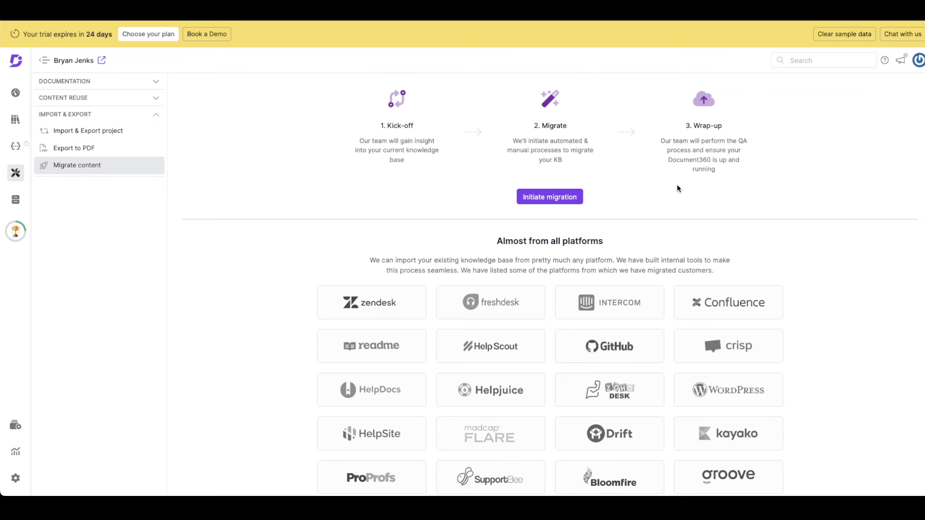
click(576, 200)
click(425, 120)
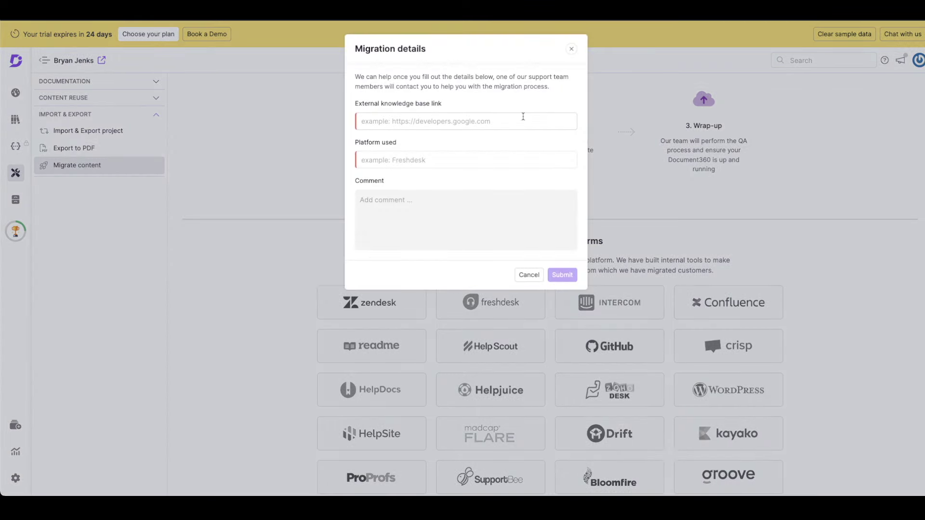
click(428, 161)
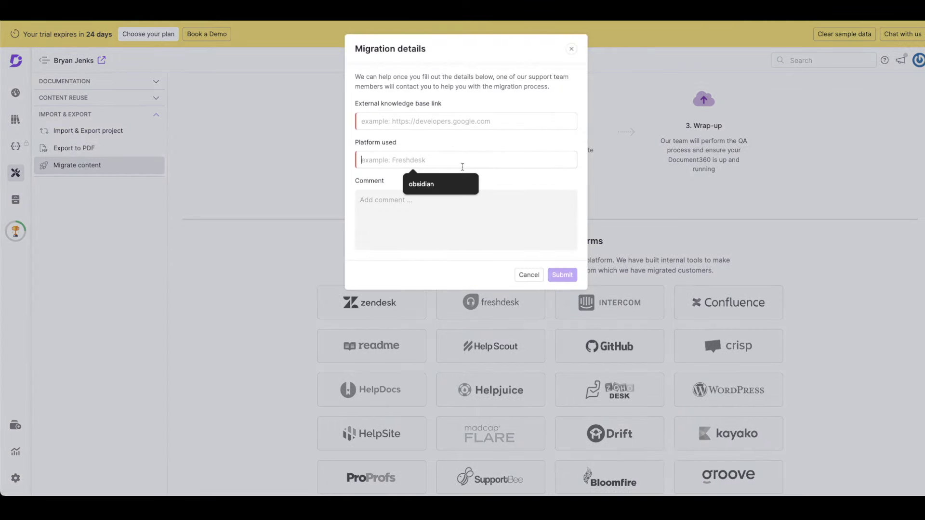
click(498, 229)
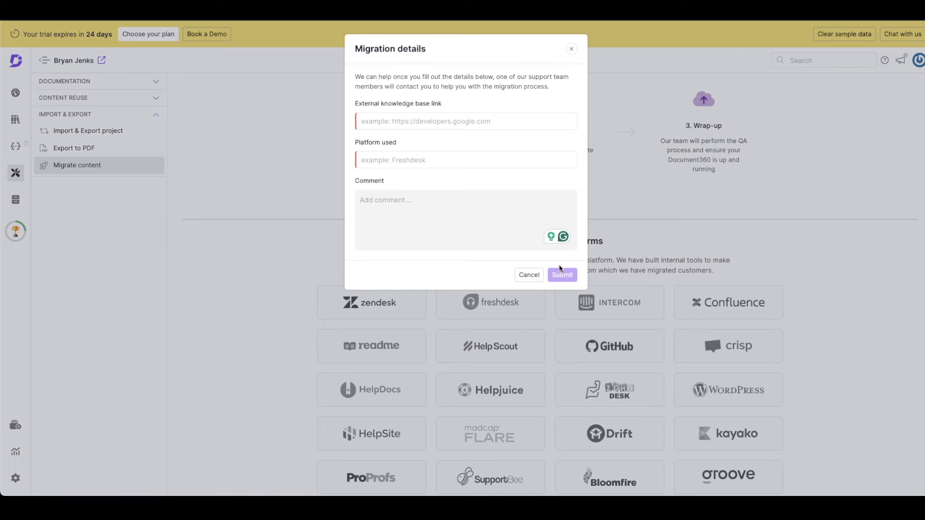
click(528, 275)
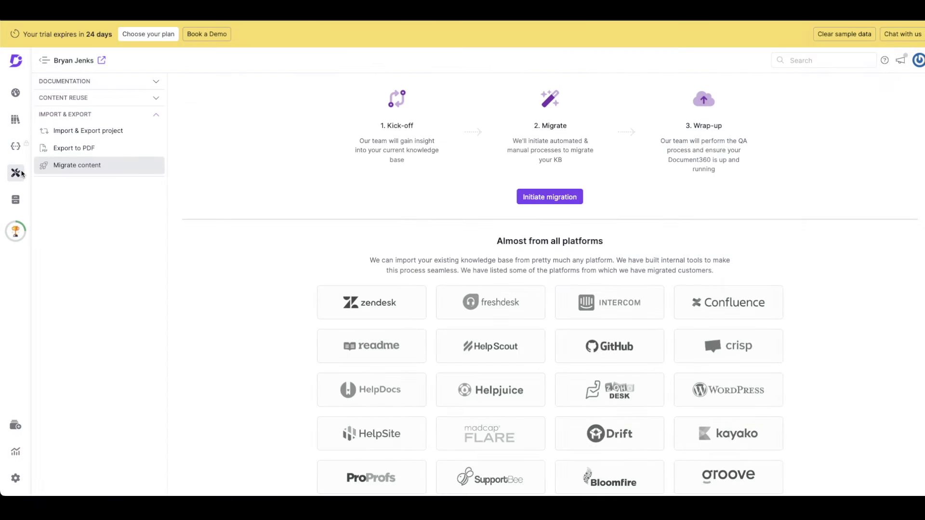